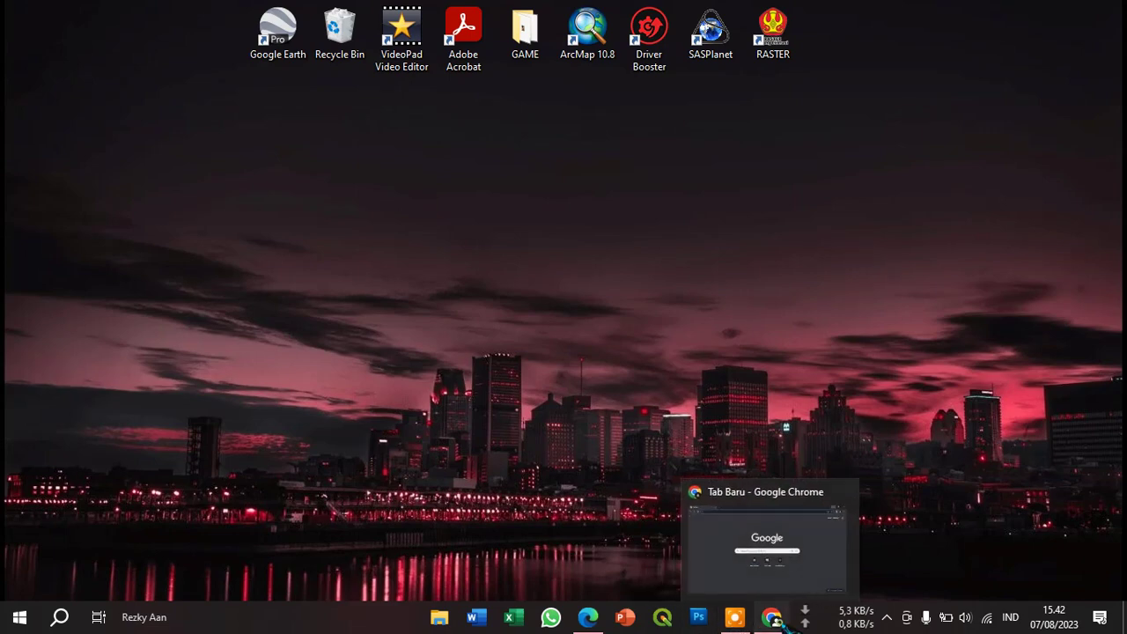
Step: Switch to Google Chrome and open the website geountad.org
left_click(769, 619)
left_click(457, 45)
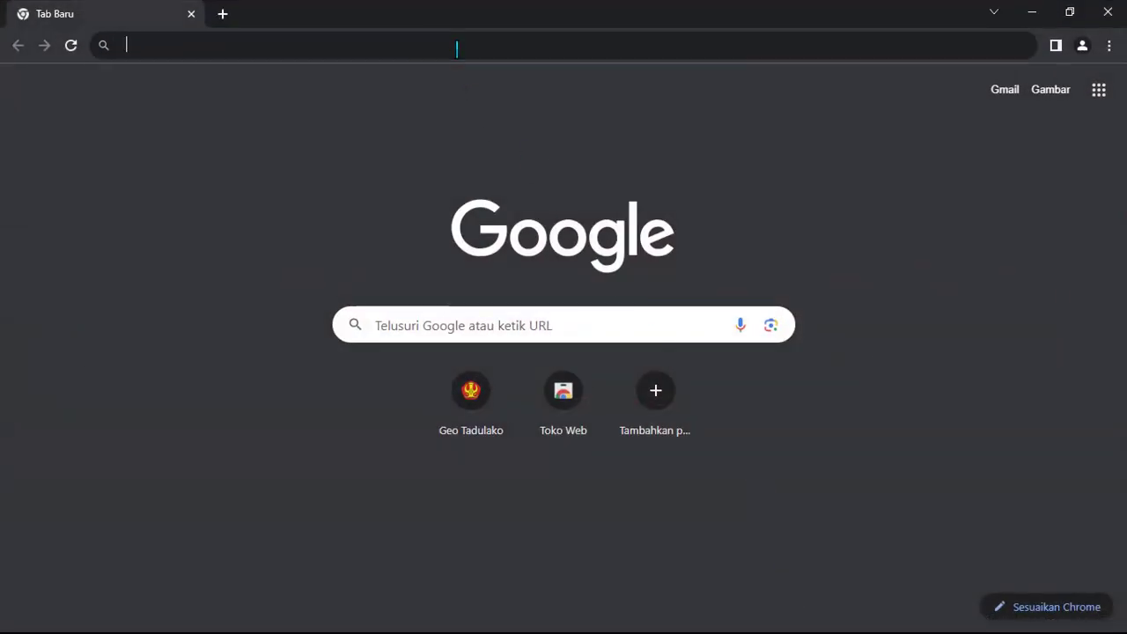
type("ge")
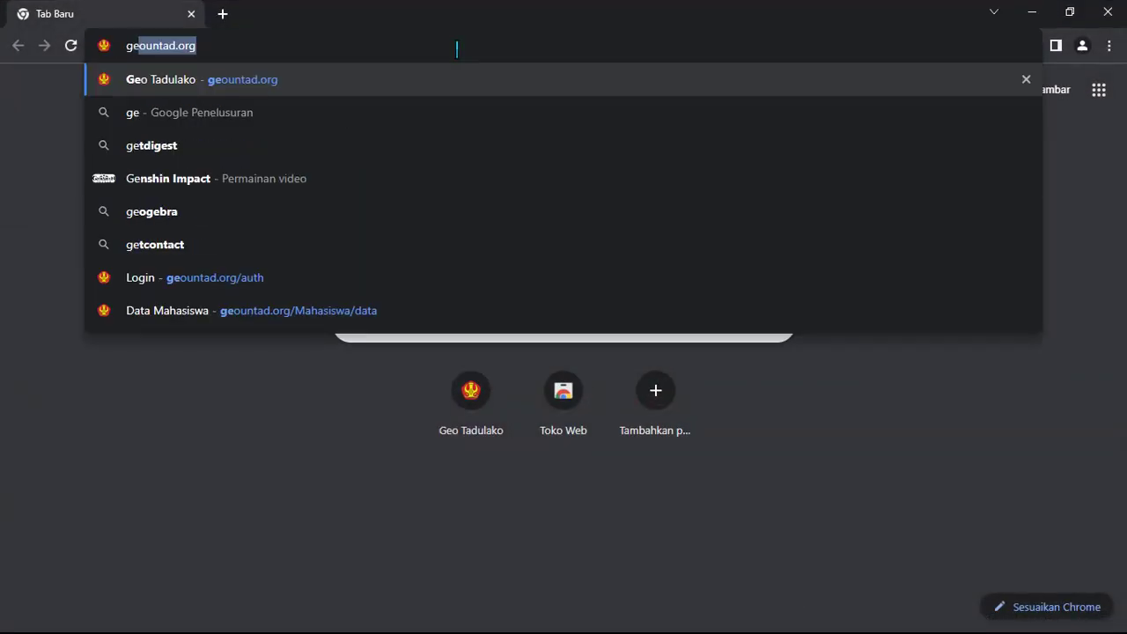
type("p")
key("BackSpace")
type("ount")
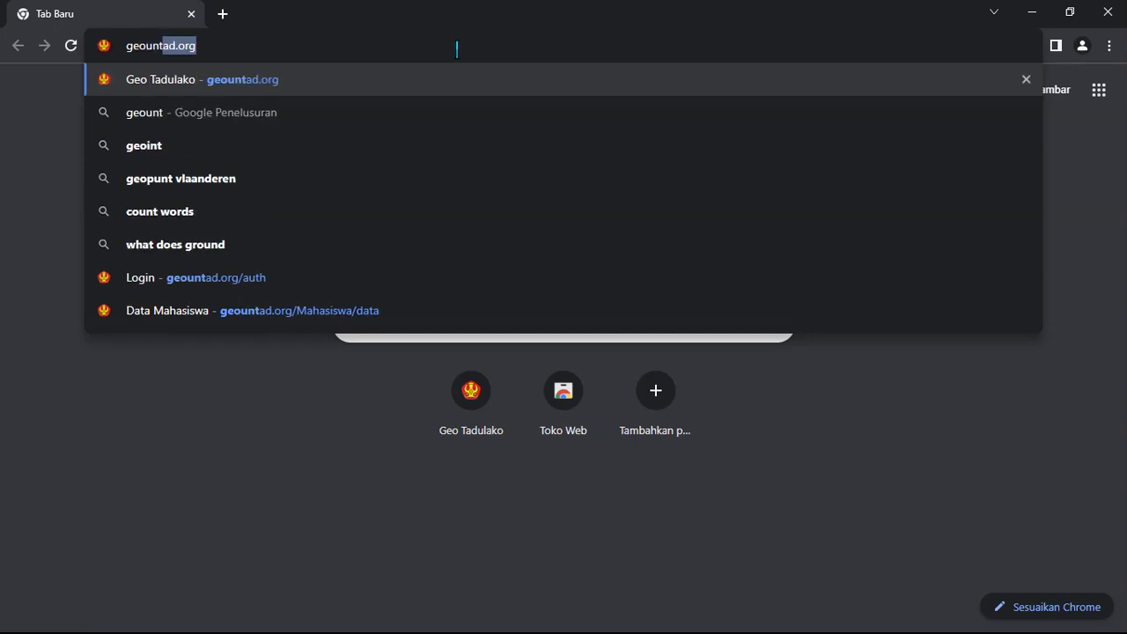
type("ad.org")
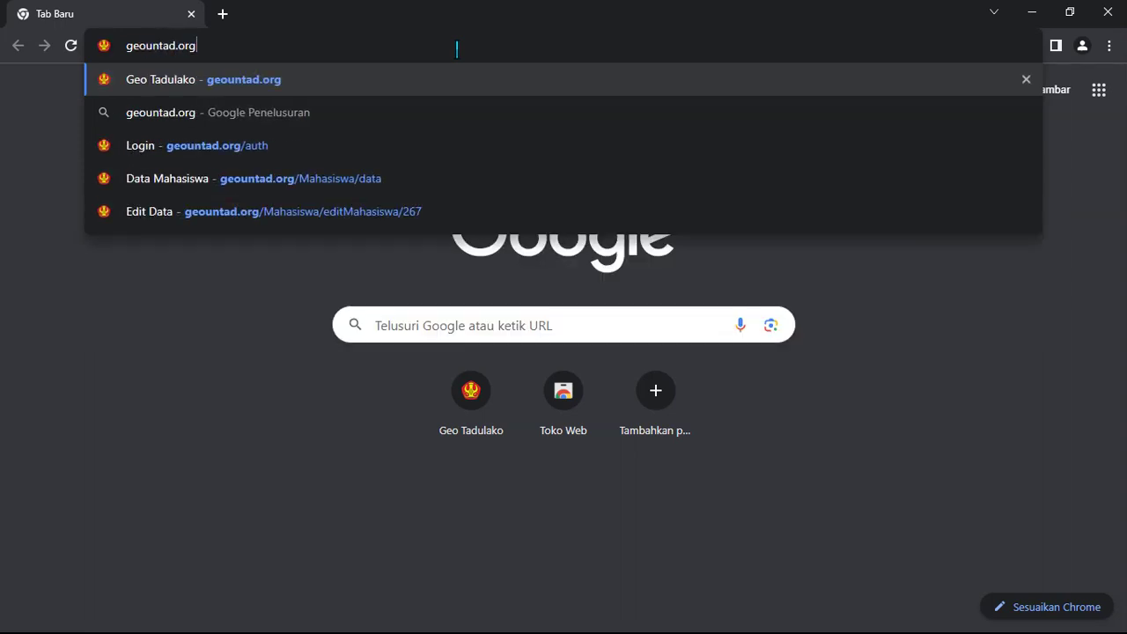
key("Return")
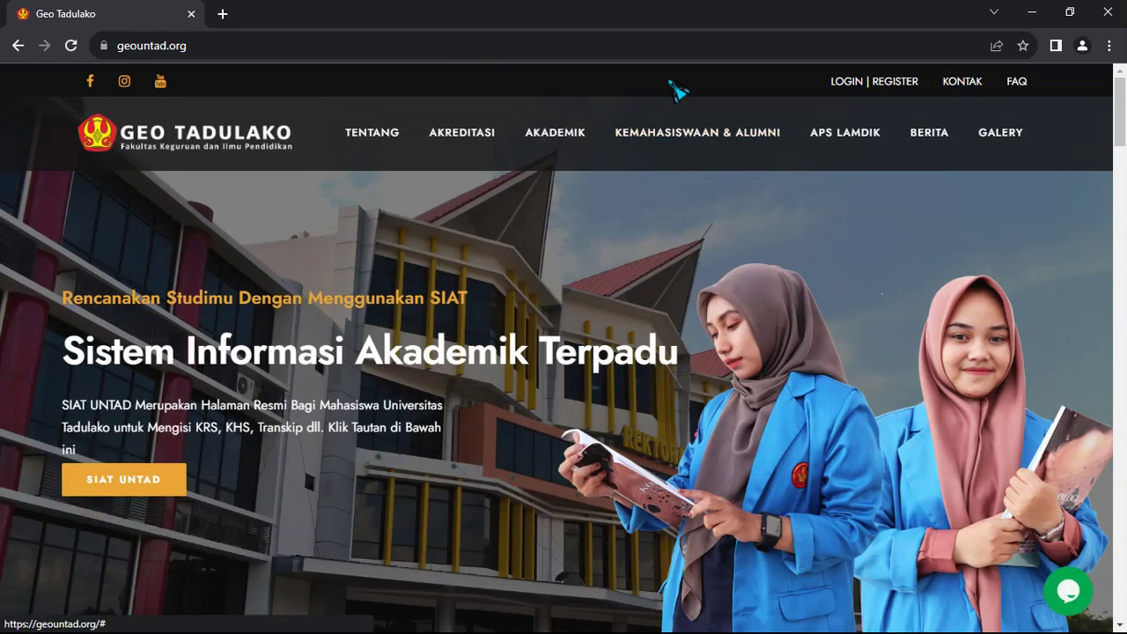
Step: Log in to the Geo Tadulako site with the account e-mail and password, and dismiss the offer to save the password
left_click(846, 86)
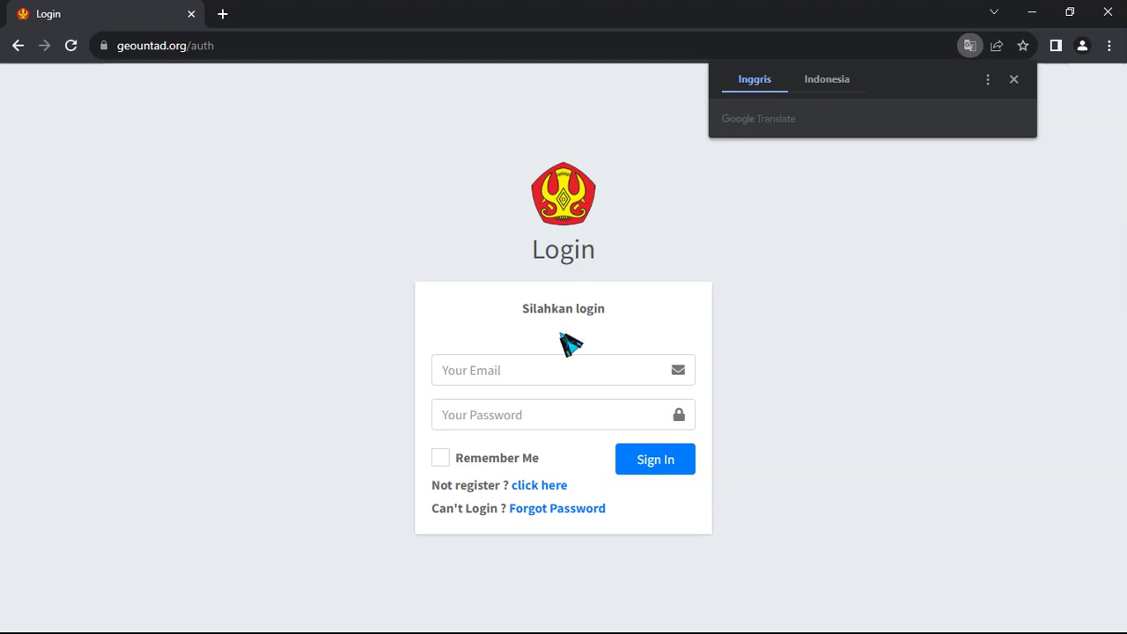
left_click(564, 364)
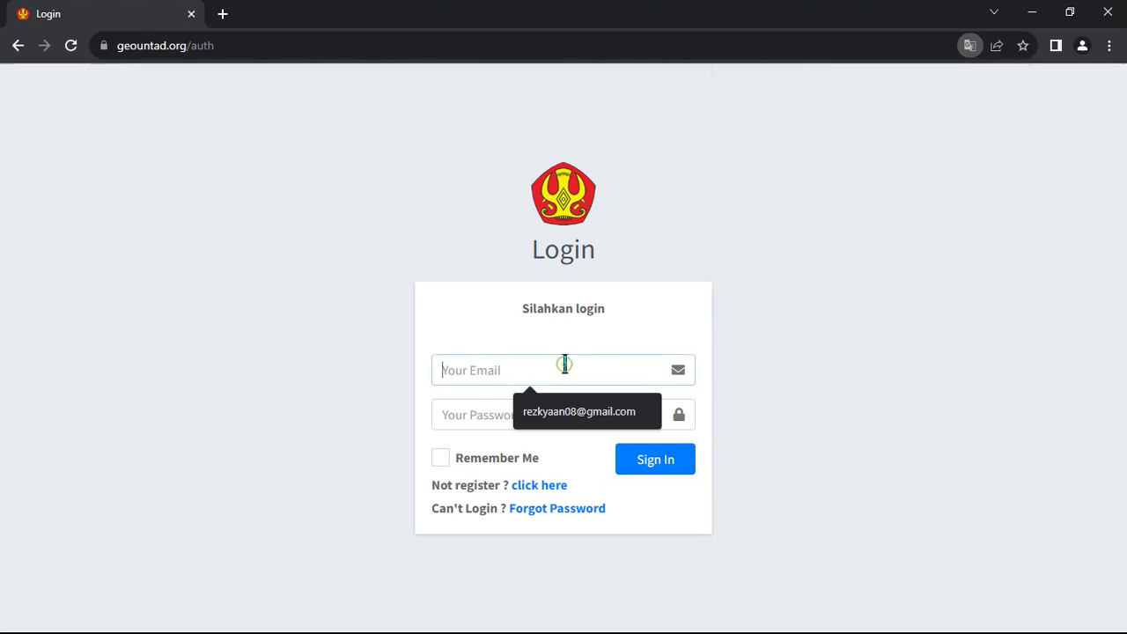
left_click(586, 411)
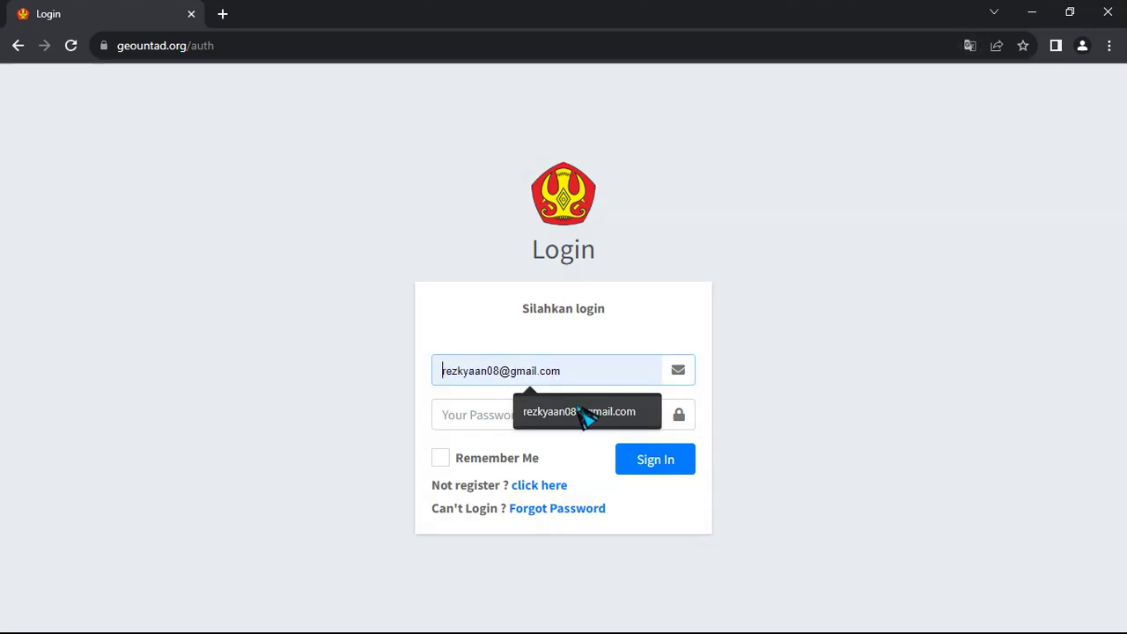
left_click(561, 415)
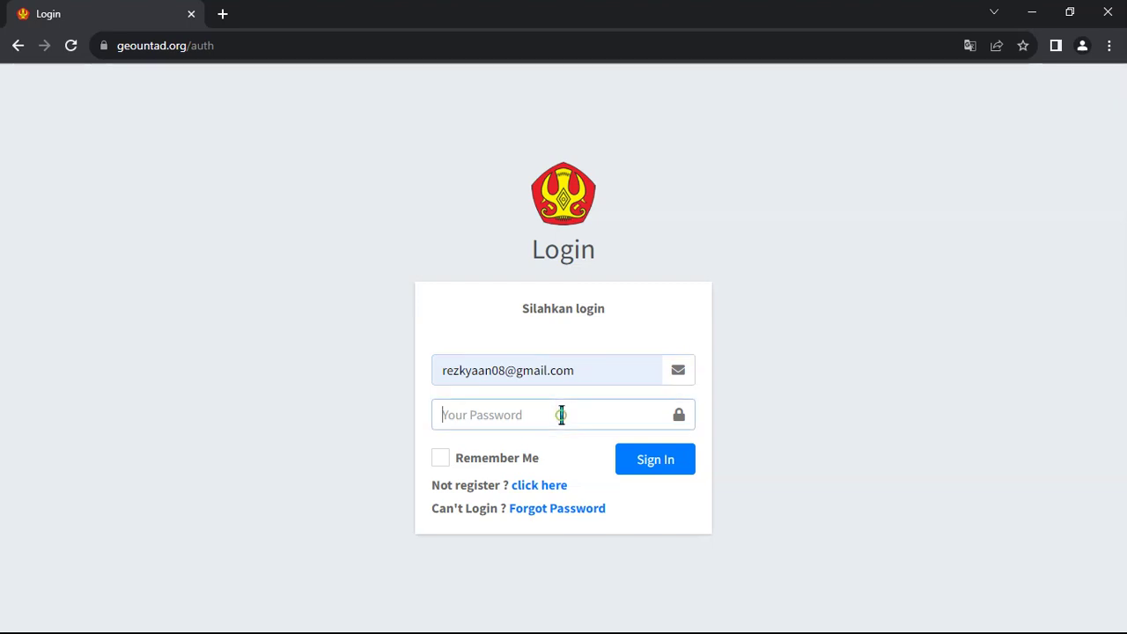
type("•••••••••")
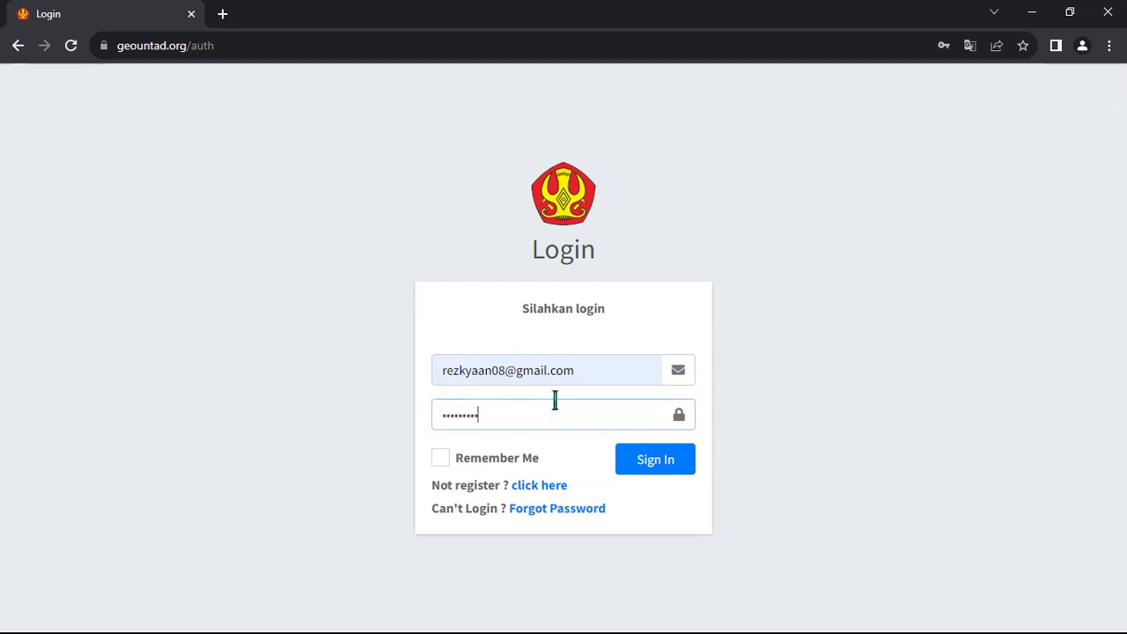
left_click(653, 459)
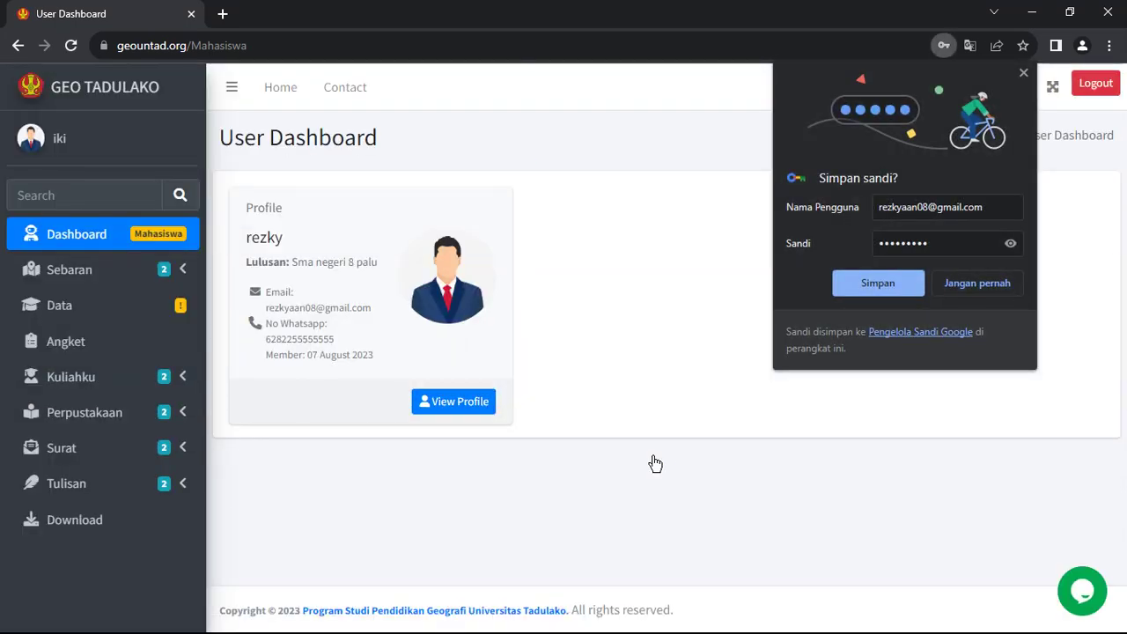
left_click(1023, 72)
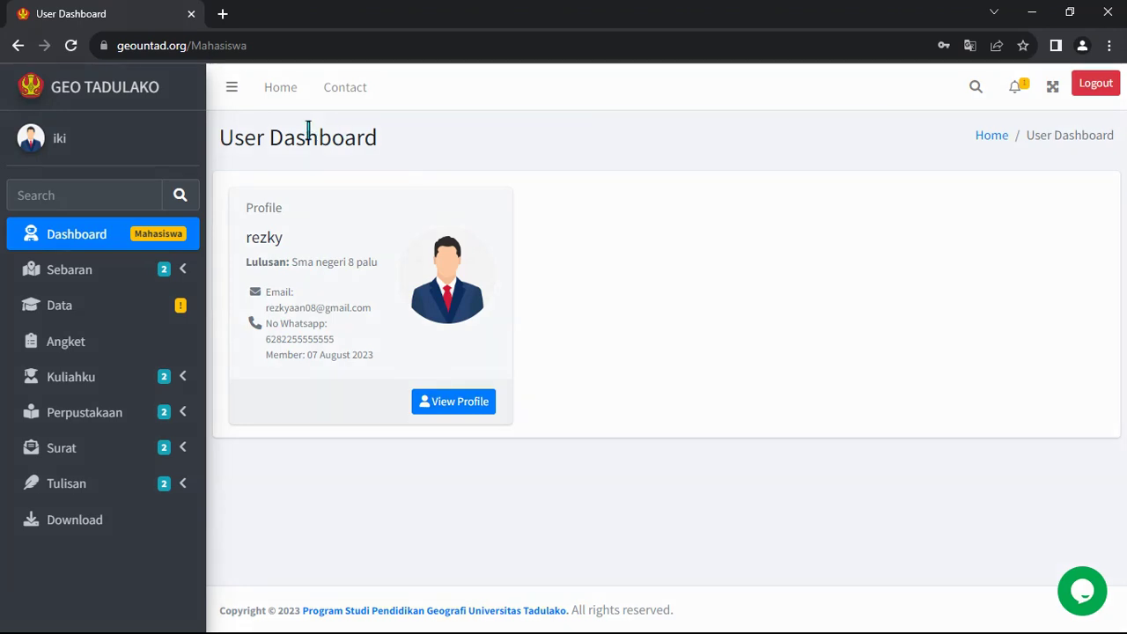
Step: Open the data input form of the Studi page under Kuliahku
left_click(187, 382)
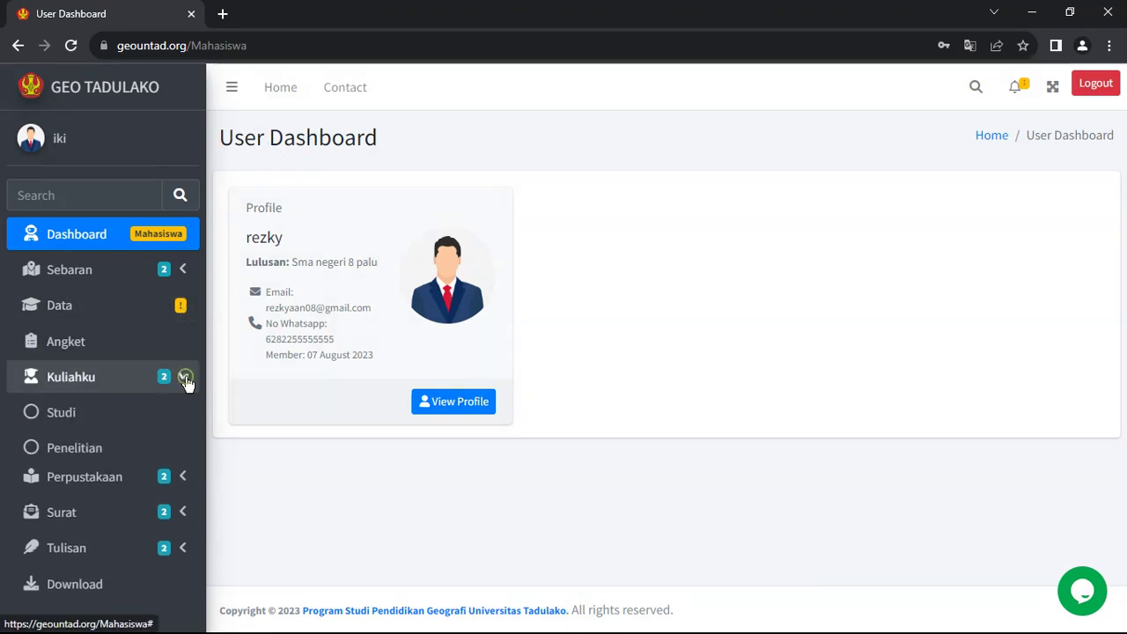
left_click(79, 422)
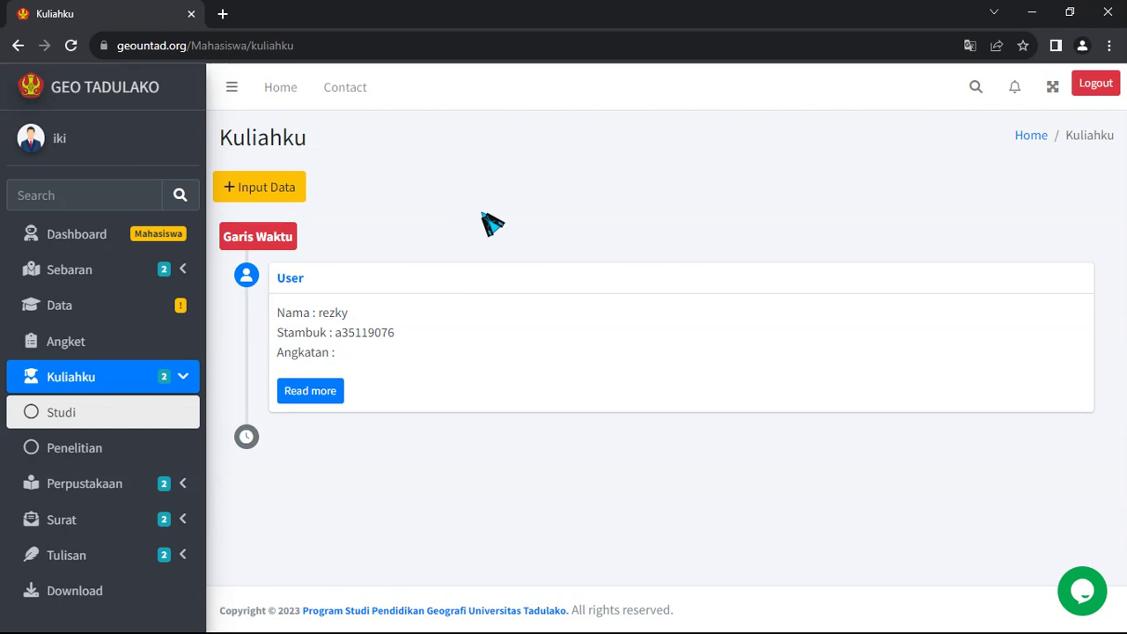
left_click(289, 189)
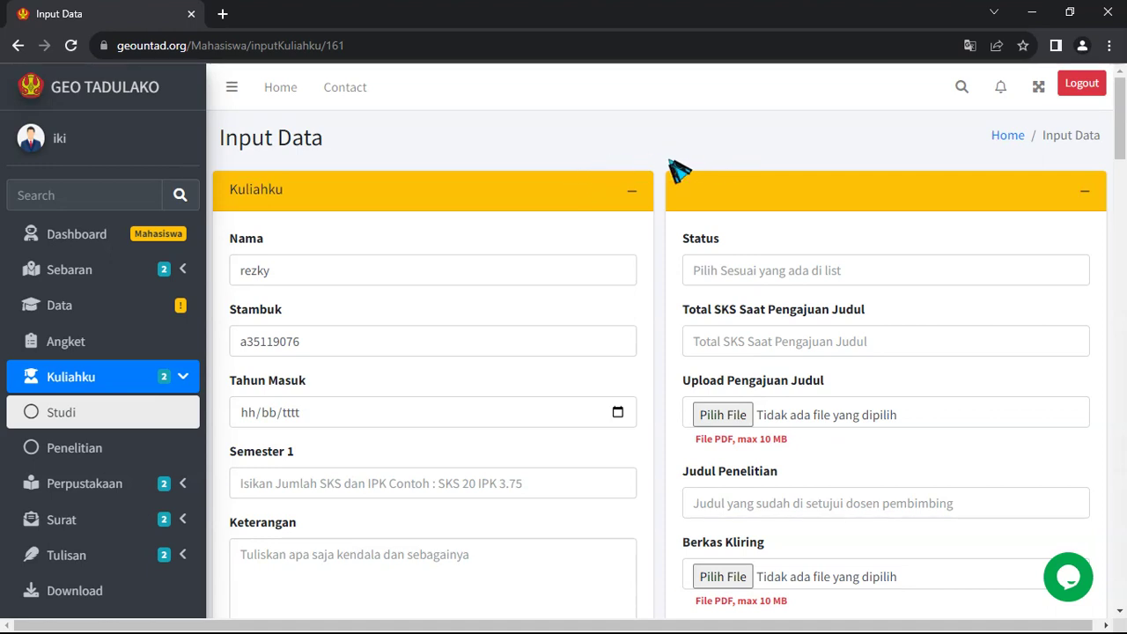
Step: Set the Tahun Masuk date to 24/08/2019 in the Kuliahku form
scroll(669, 172, "down", 1)
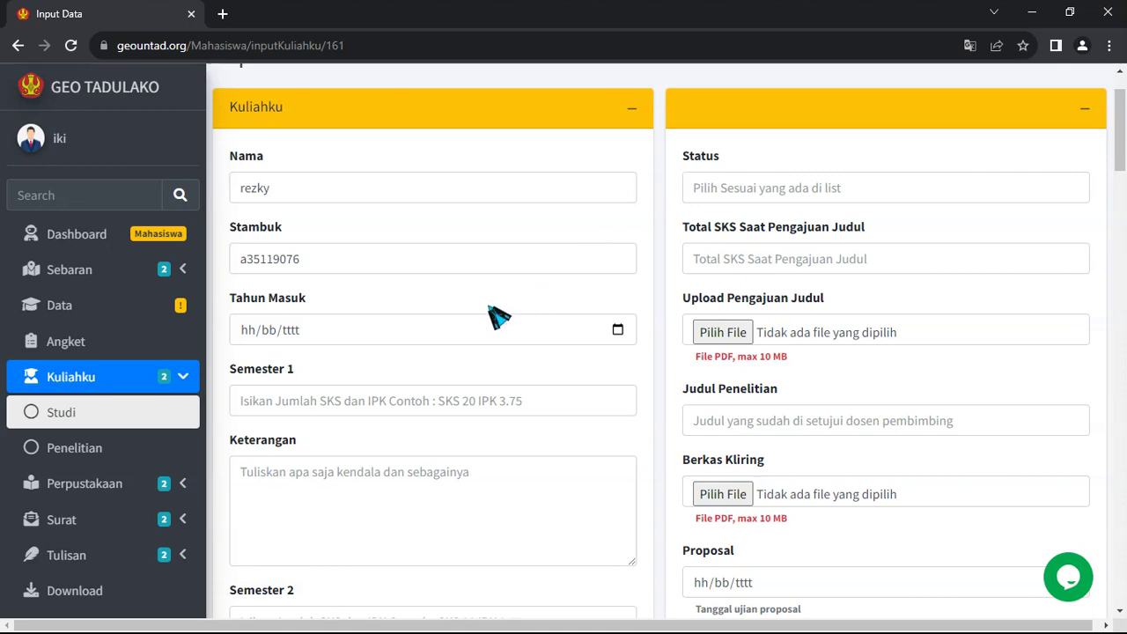
left_click(251, 329)
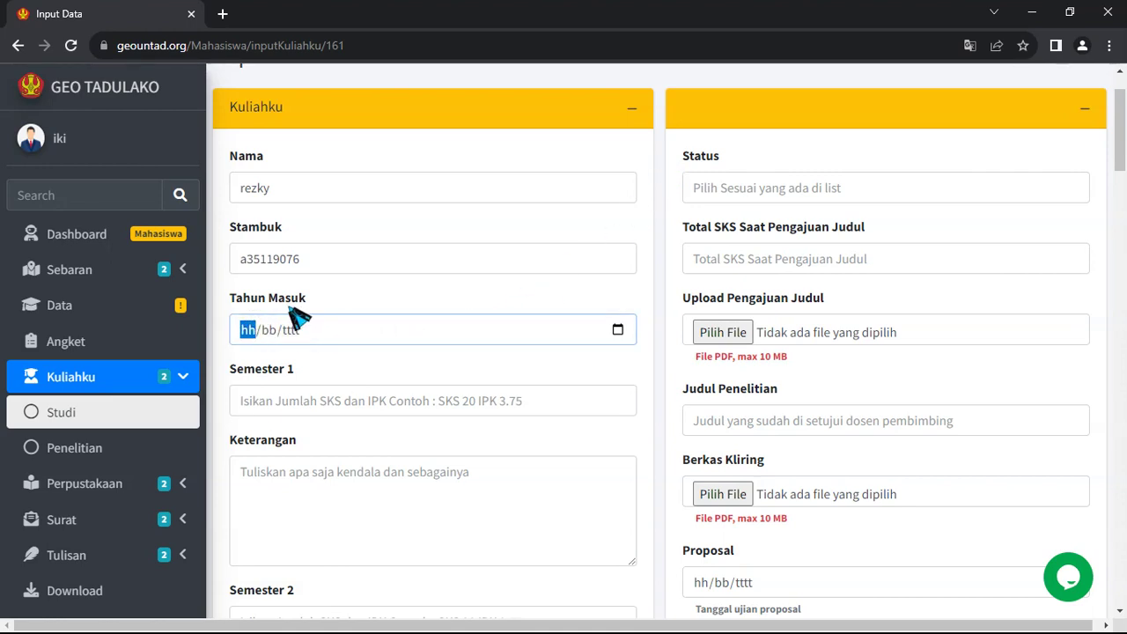
type("24/08/2019")
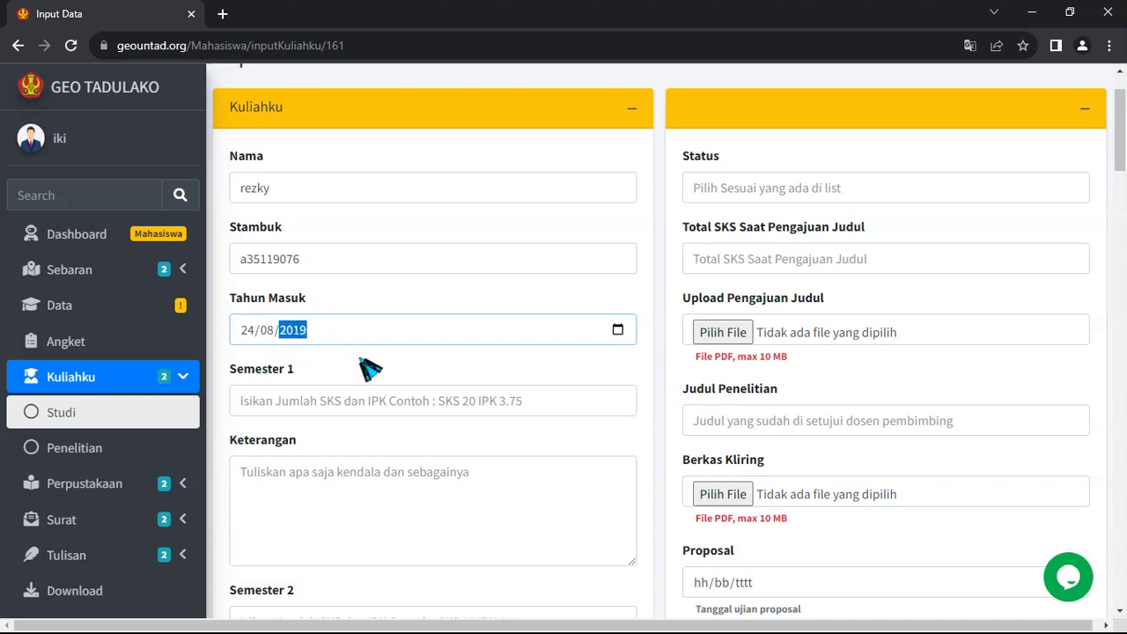
Step: Fill in Semester 1 with "sks 20, ipk 3,60"
scroll(359, 361, "down", 1)
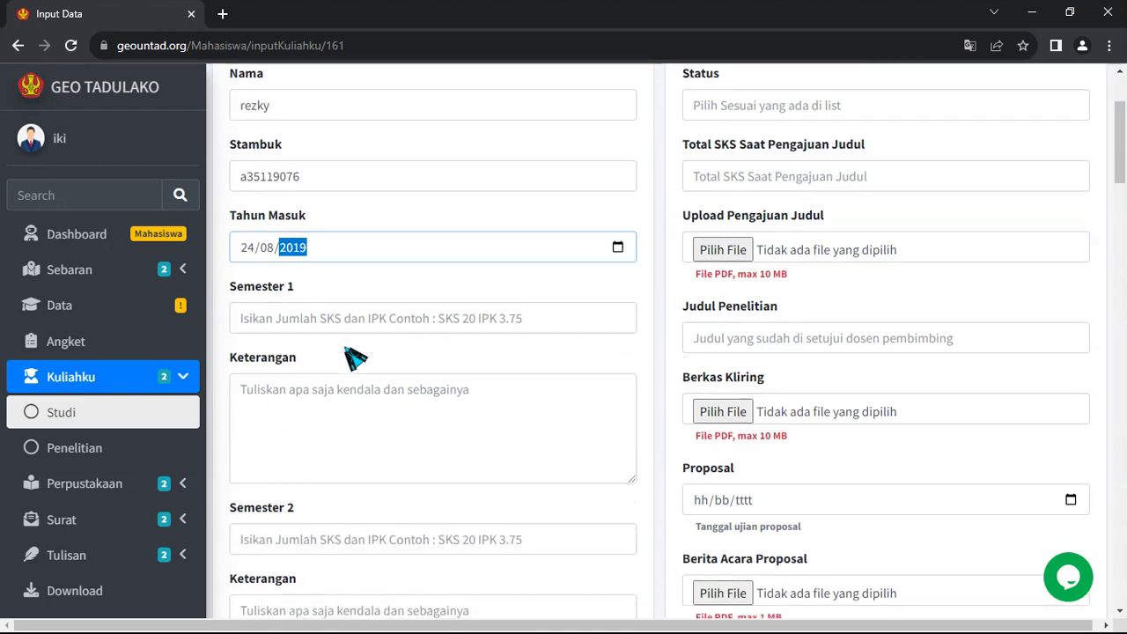
left_click(409, 321)
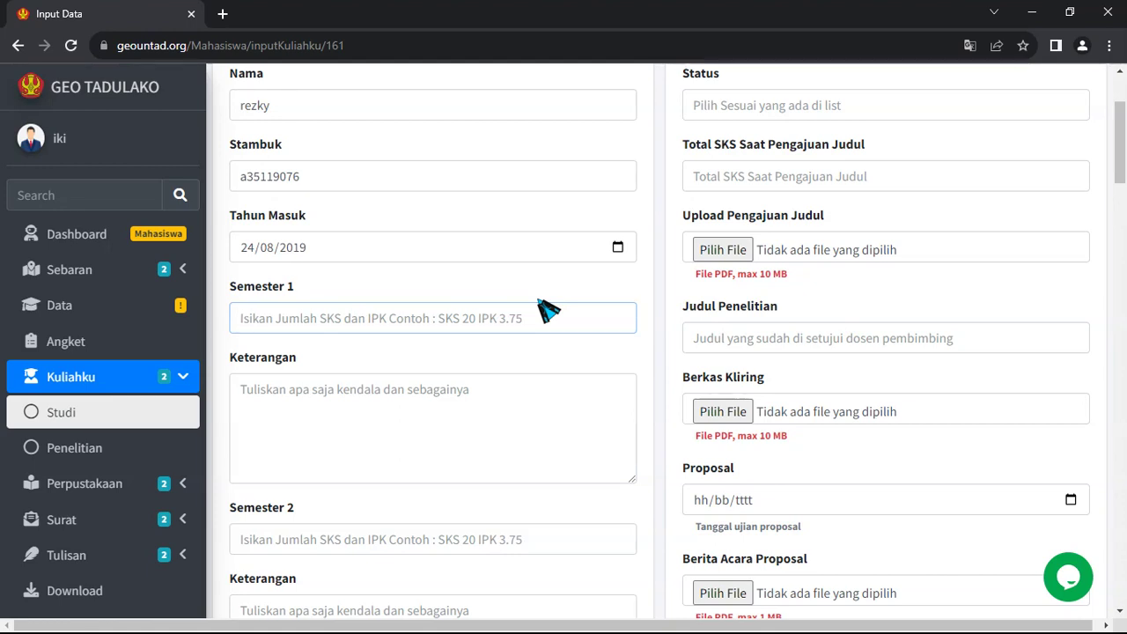
type("sks 20")
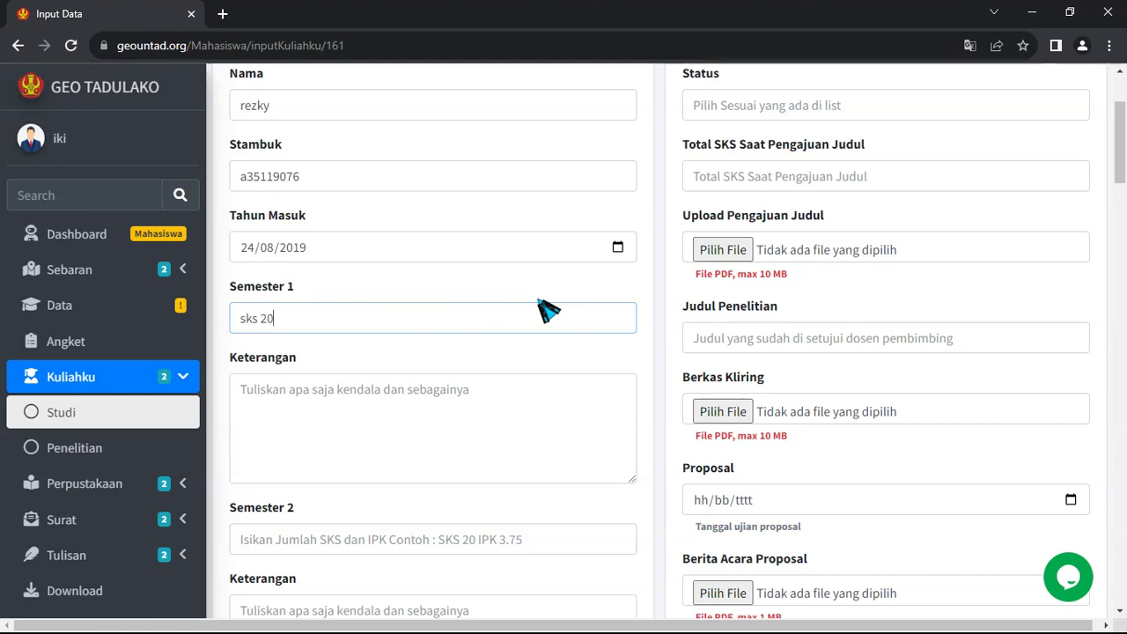
type(",")
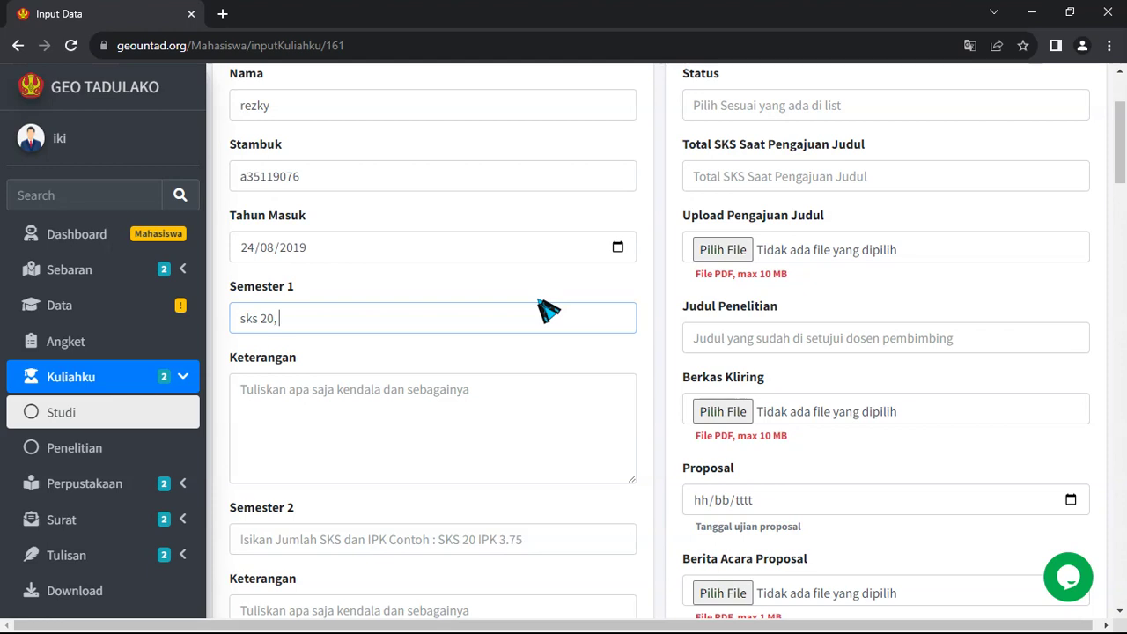
type(" ipk ")
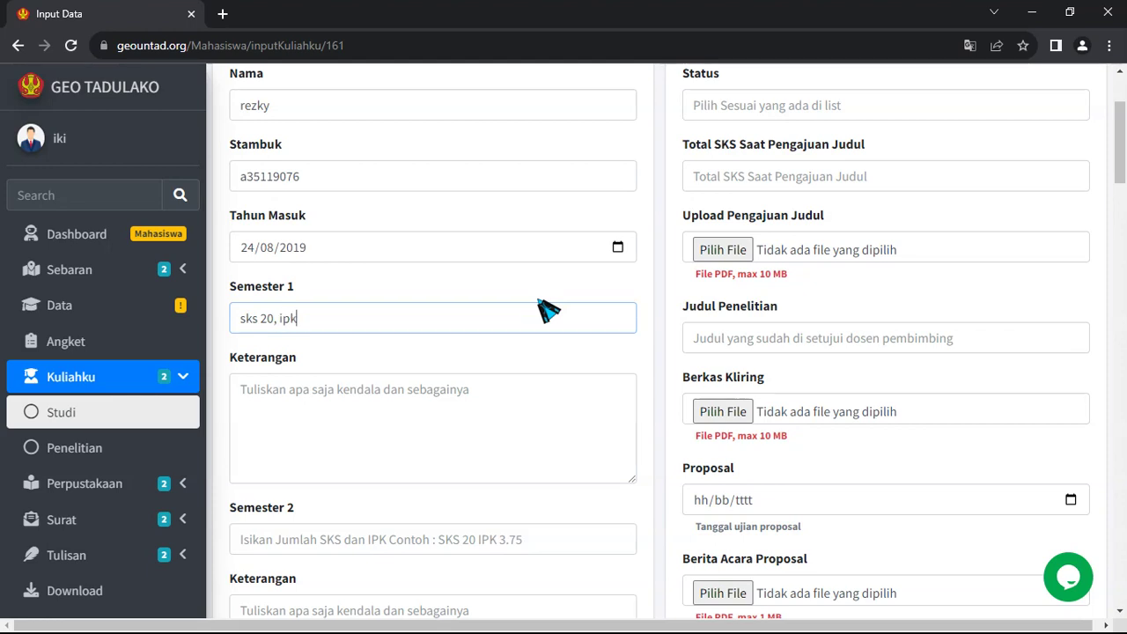
type("3.")
type("60")
Step: Enter "mendapatkan nilai e di mata kuliah sig" as the Keterangan for Semester 1
scroll(426, 350, "down", 1)
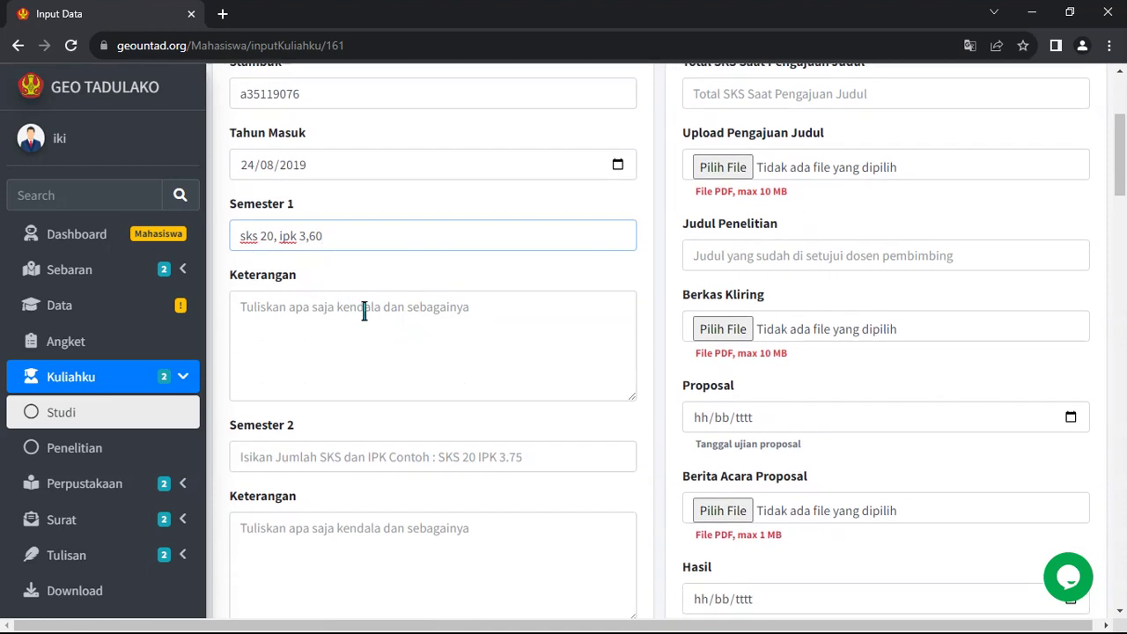
left_click(446, 306)
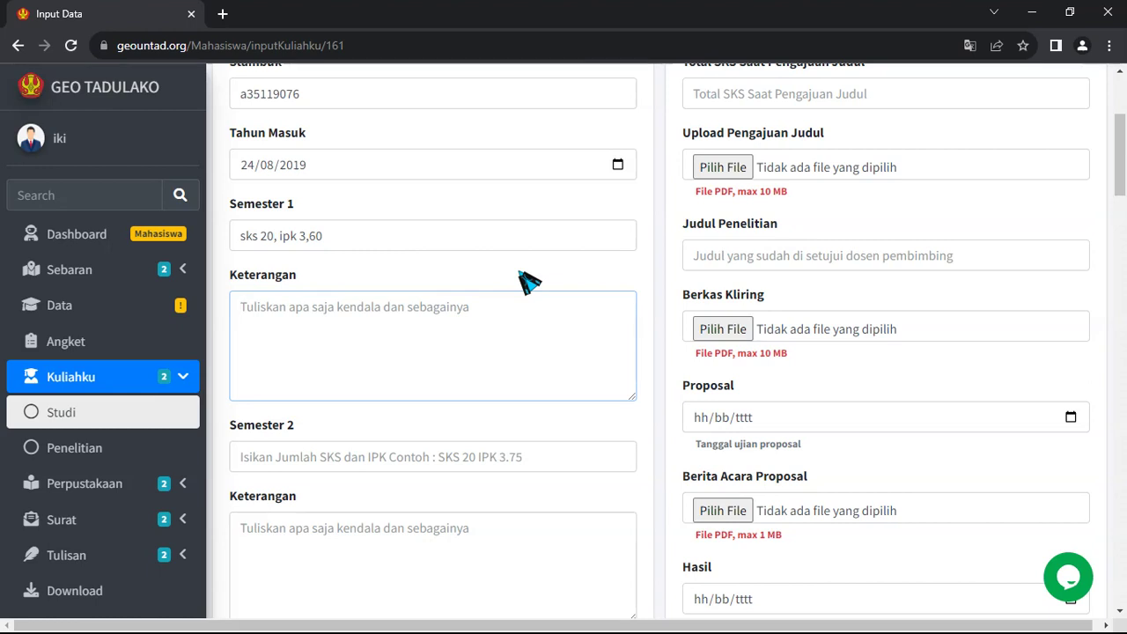
type("men")
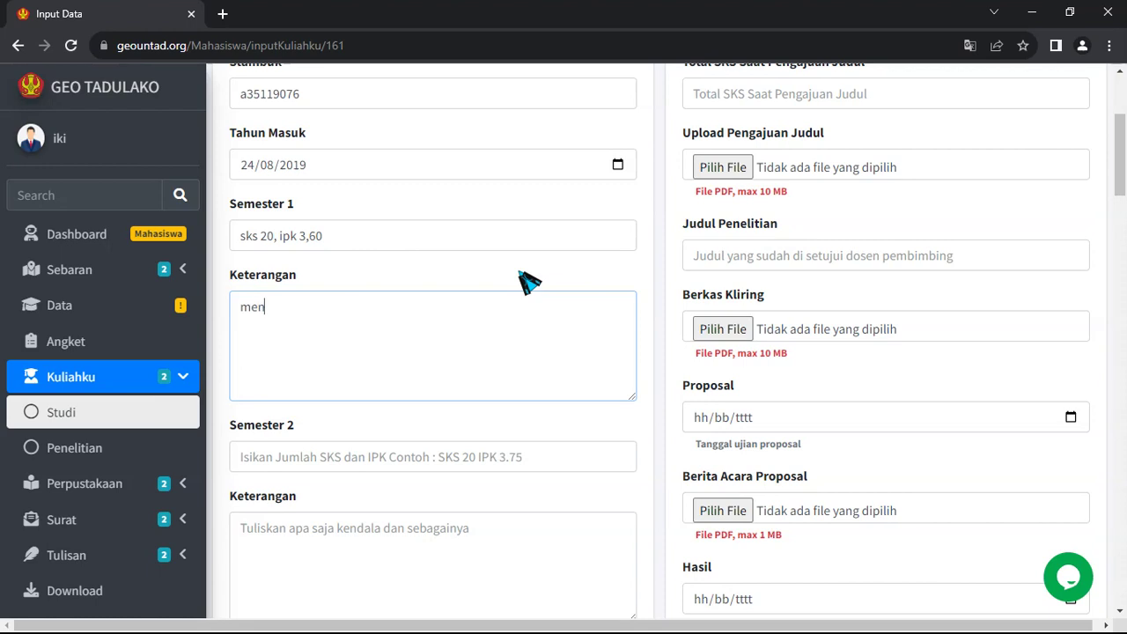
type("dapatkan nilai e")
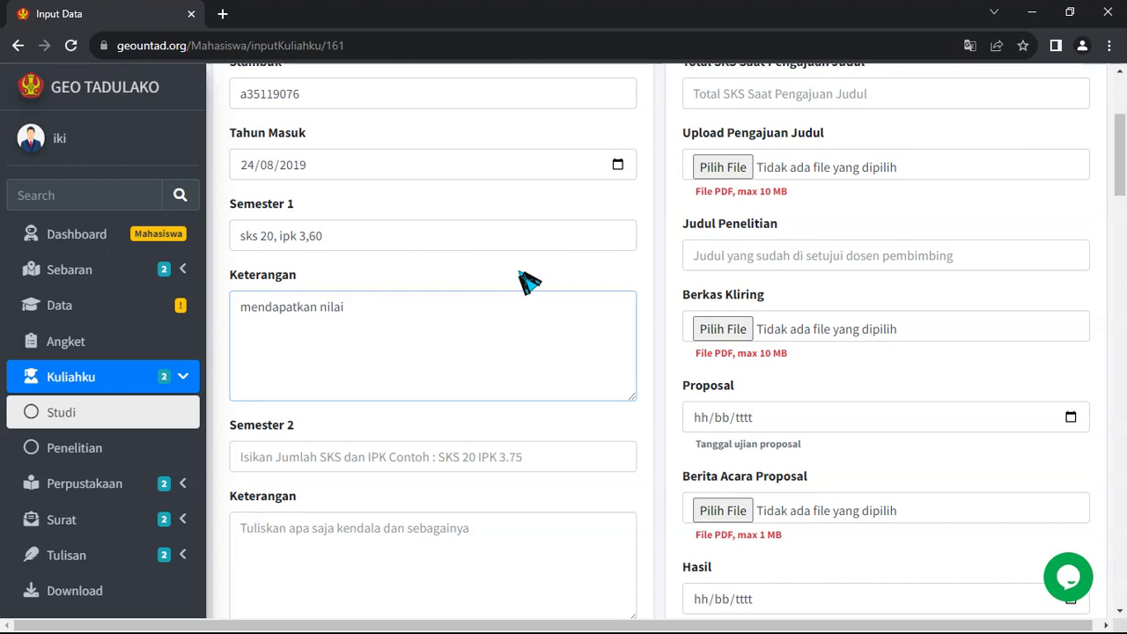
type(" di mata kuliah sig")
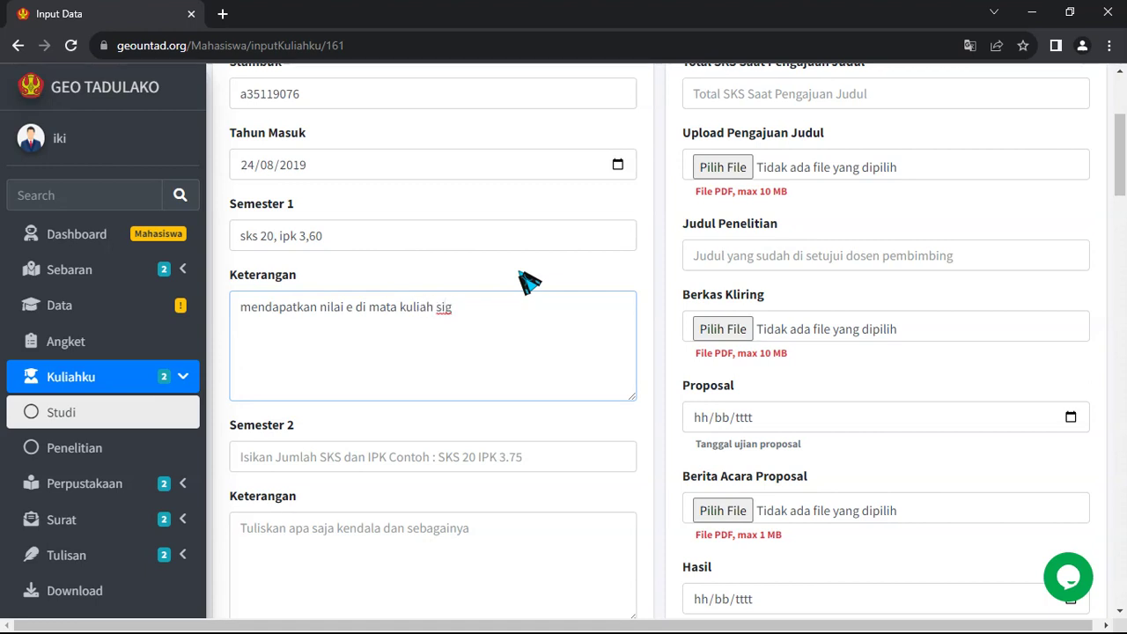
Step: Set the Status of the study record to Semester 8
scroll(357, 307, "down", 1)
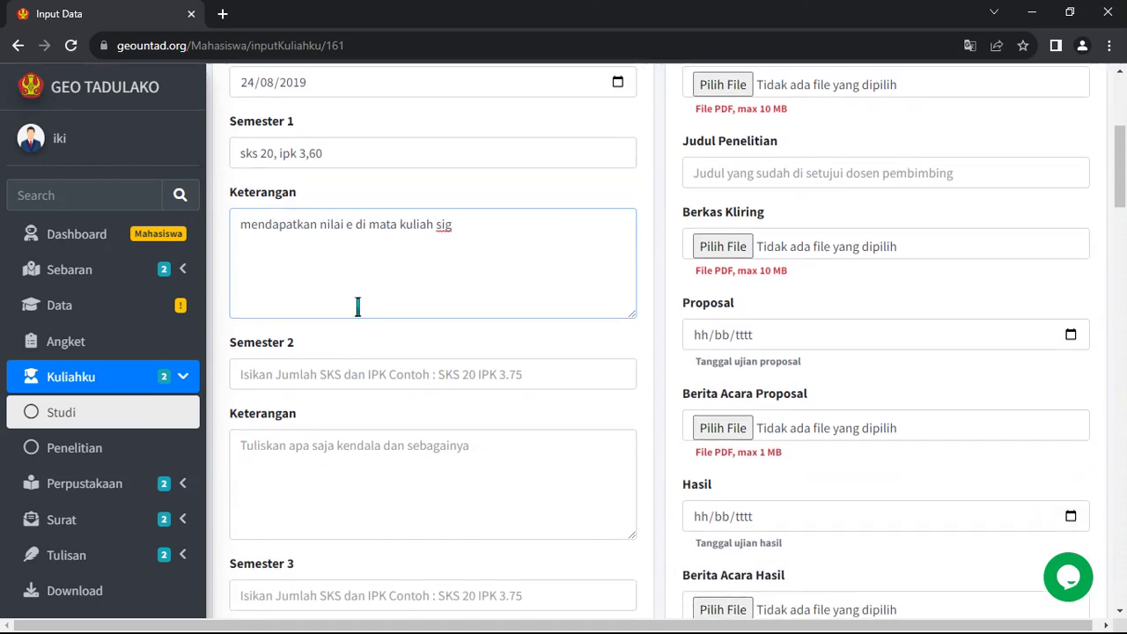
left_click(401, 379)
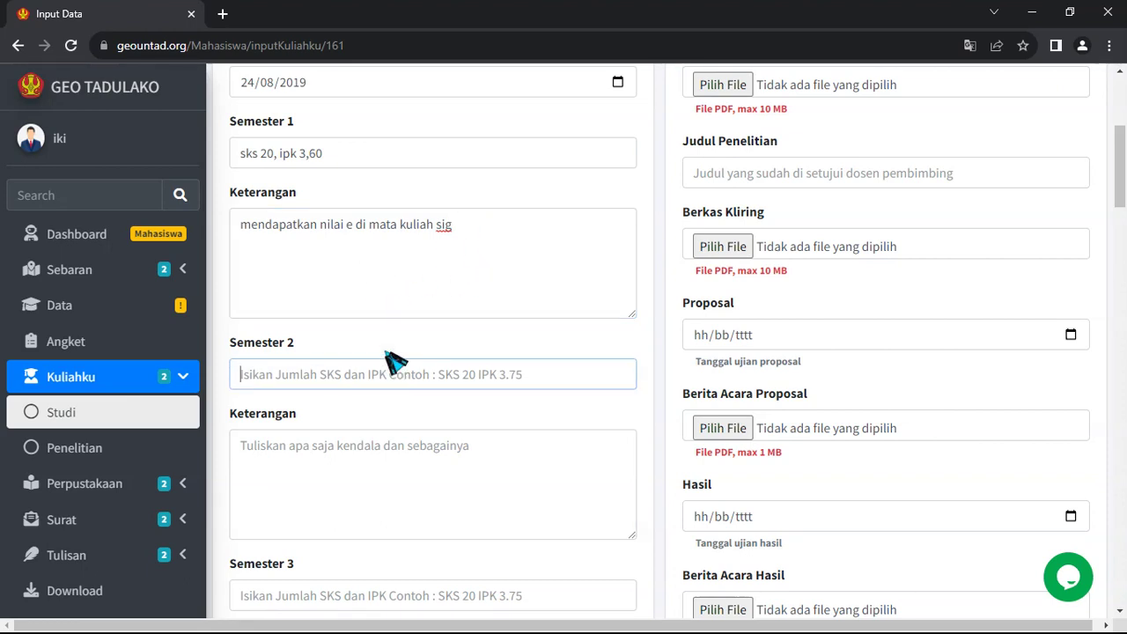
scroll(377, 363, "down", 6)
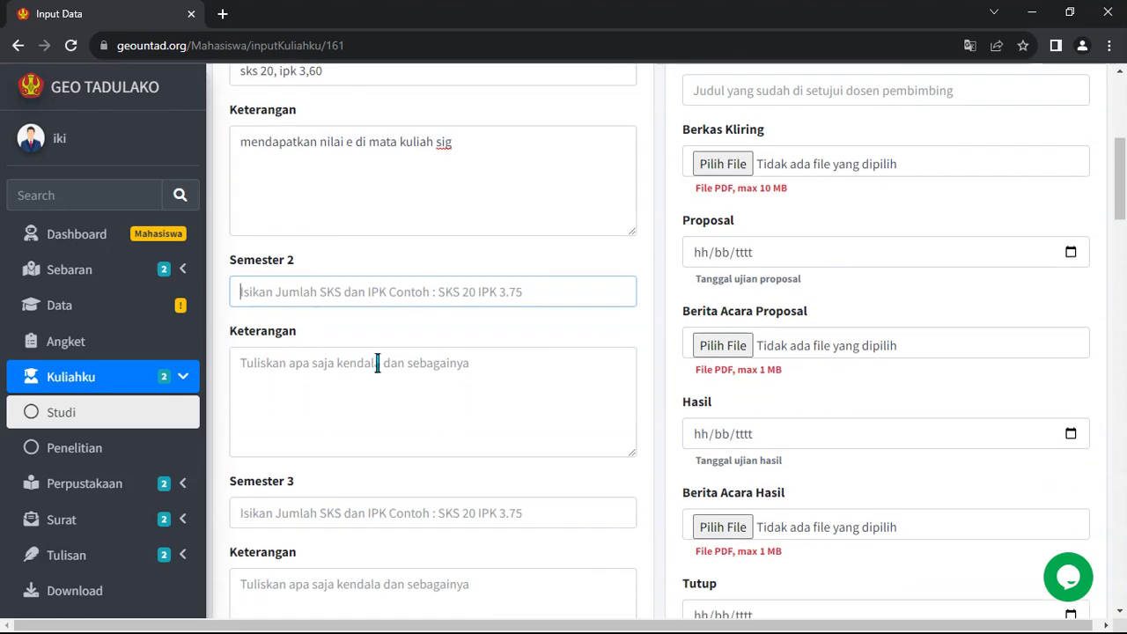
scroll(616, 350, "up", 6)
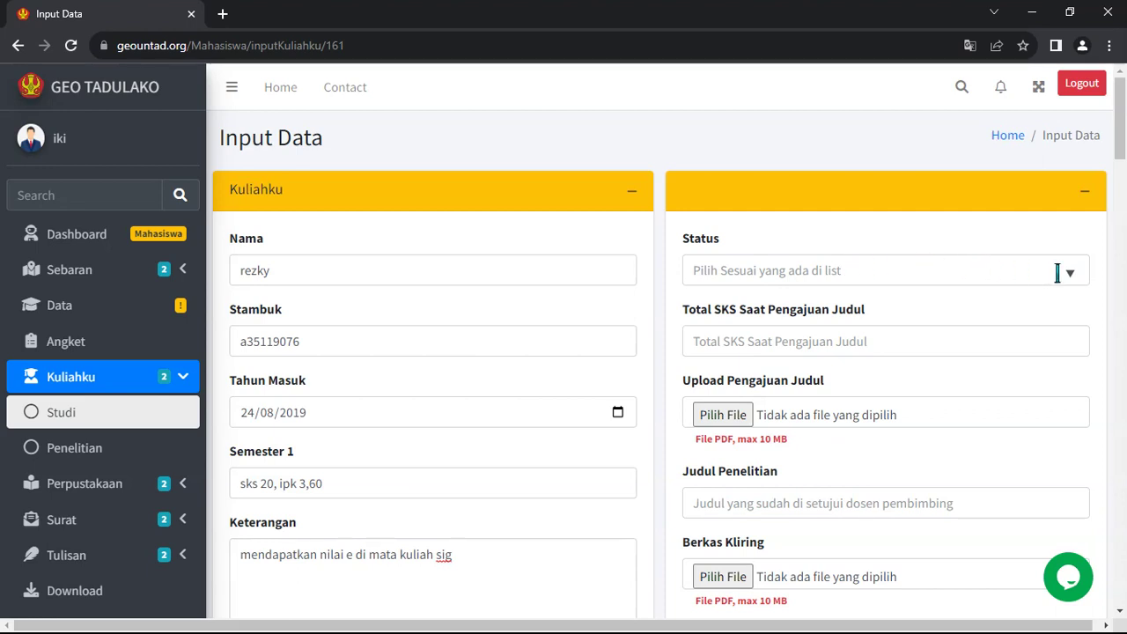
left_click(1071, 274)
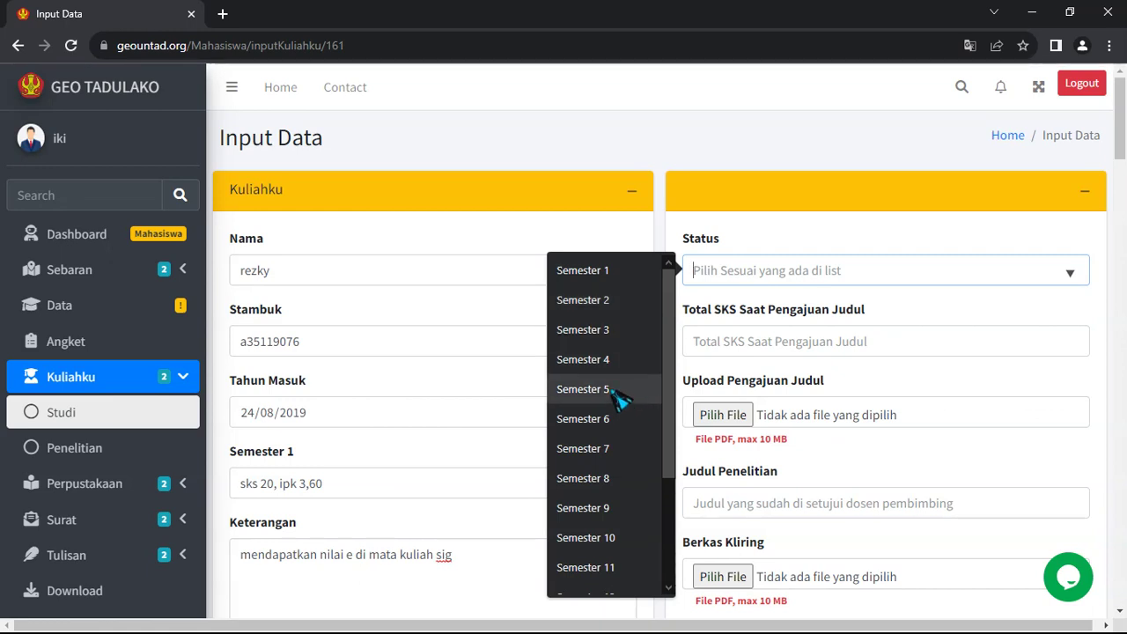
scroll(619, 396, "down", 1)
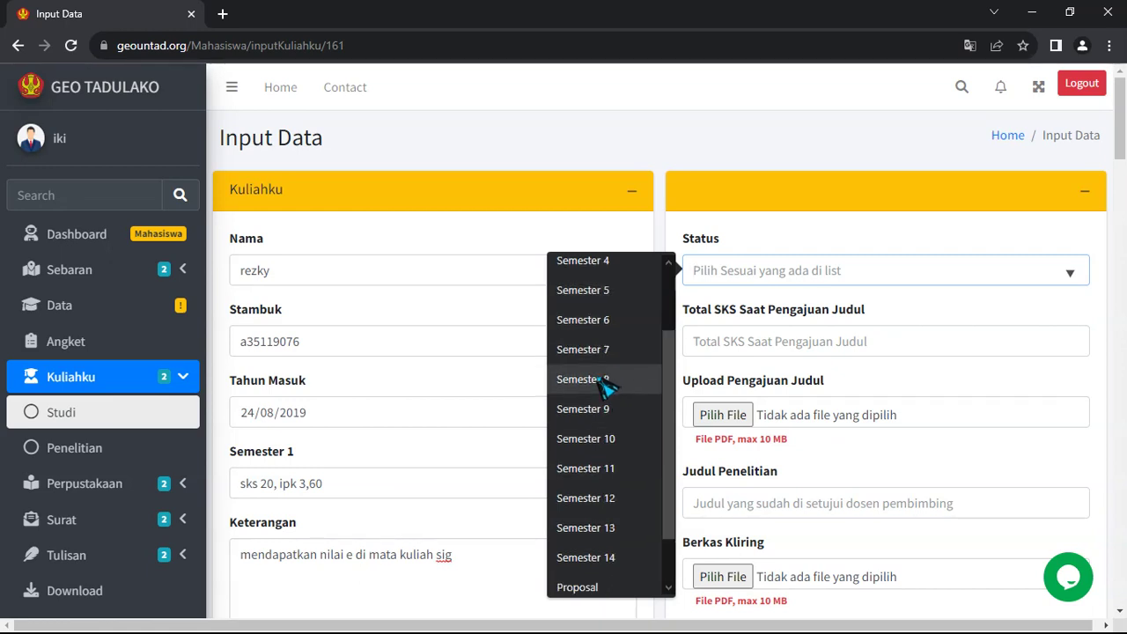
left_click(595, 377)
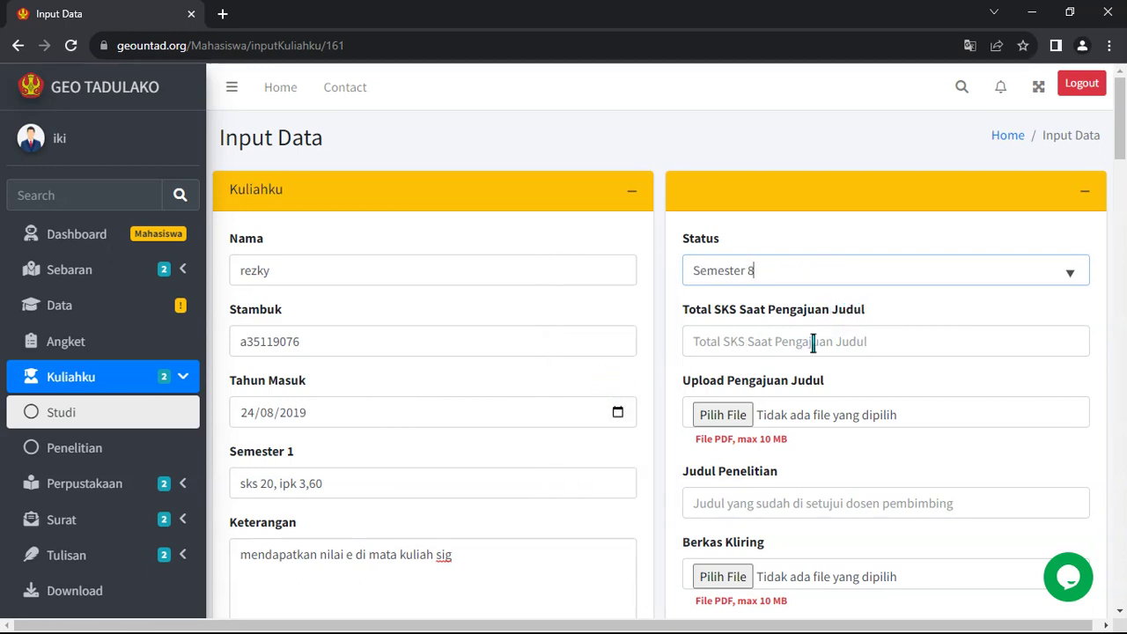
Step: Examine the thesis fields of the Kuliahku form, from Total SKS Saat Pengajuan Judul through the proposal, Hasil and Tutup entries to SK Yudisium
scroll(824, 370, "down", 1)
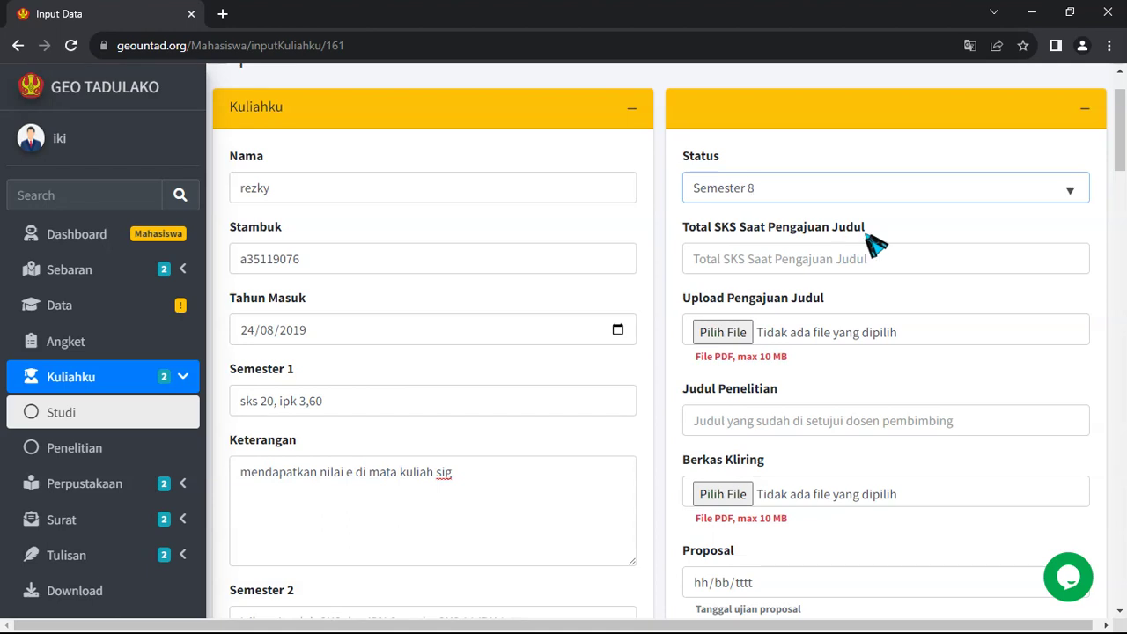
scroll(775, 273, "down", 1)
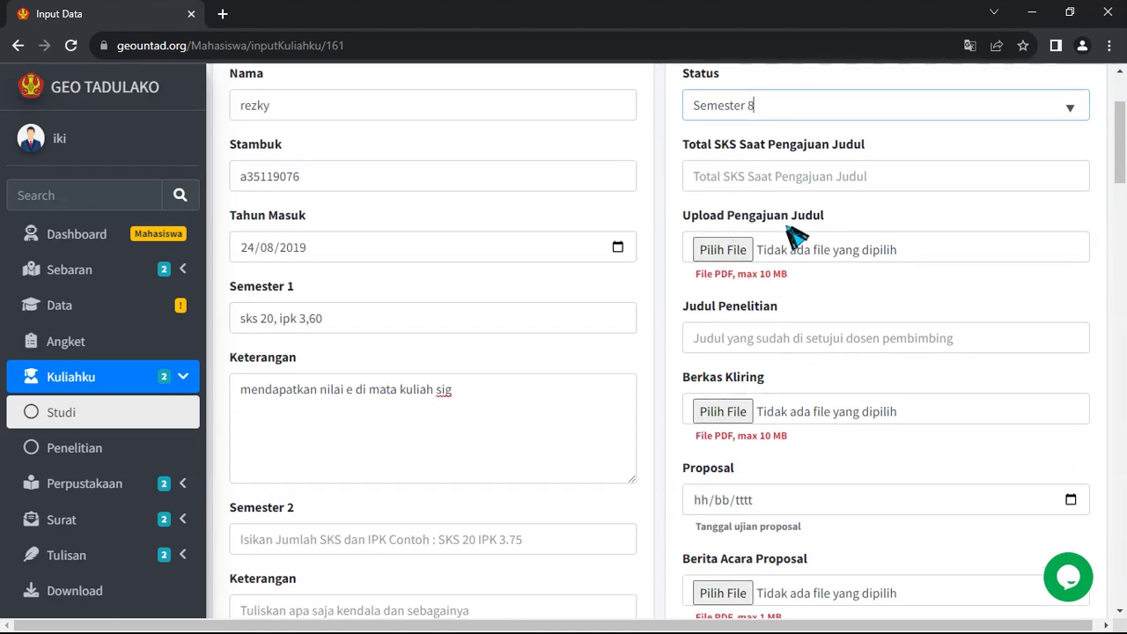
scroll(795, 236, "down", 1)
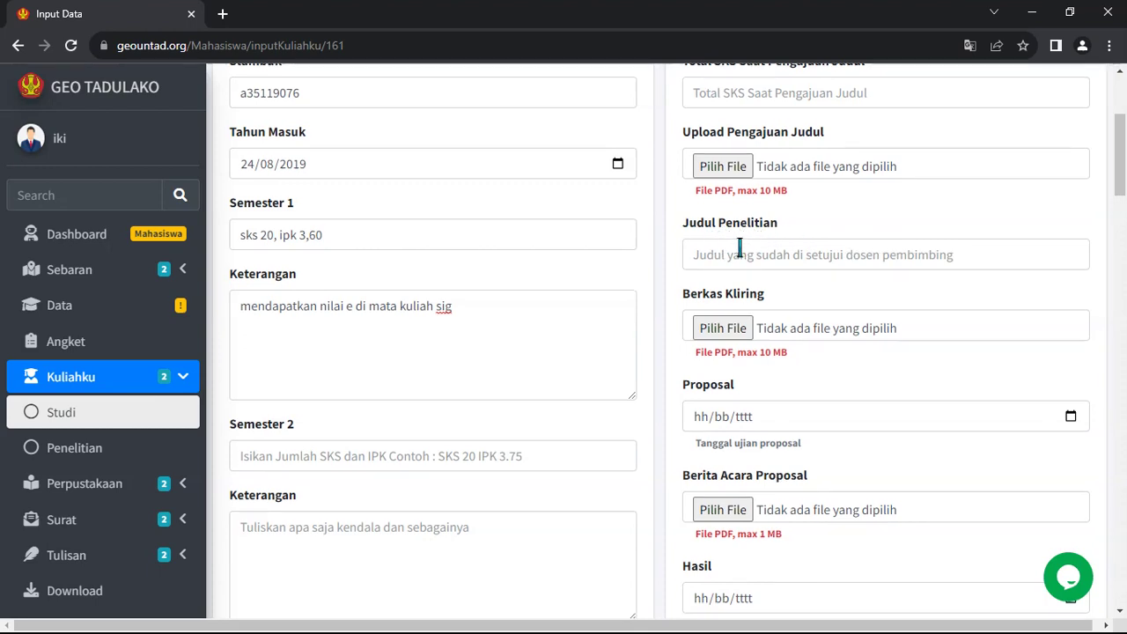
scroll(739, 249, "down", 1)
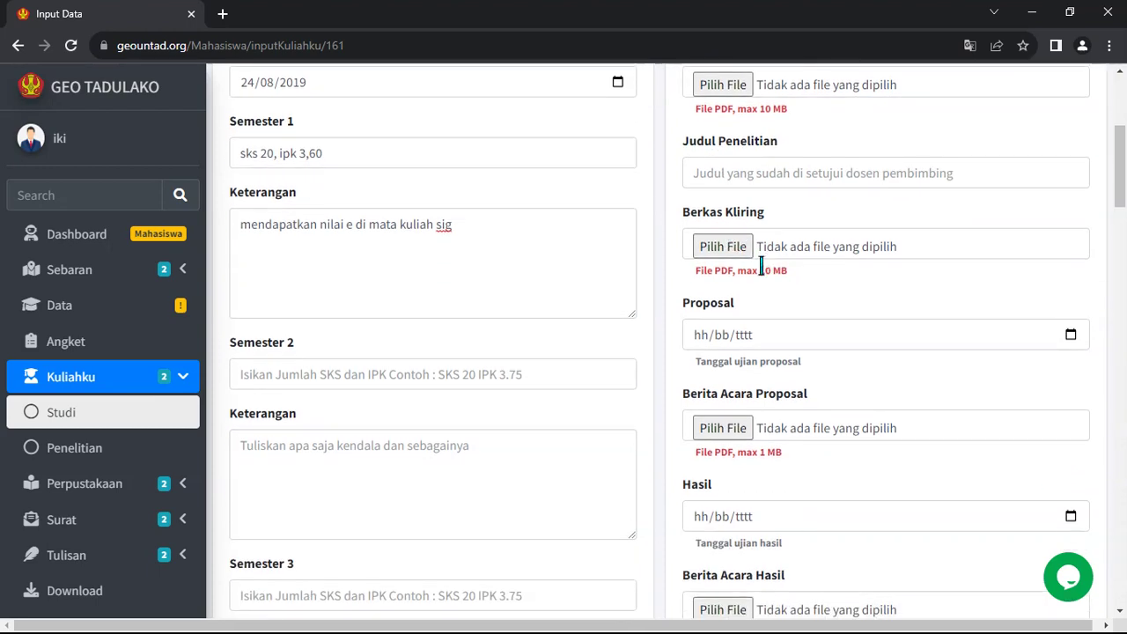
scroll(762, 257, "down", 1)
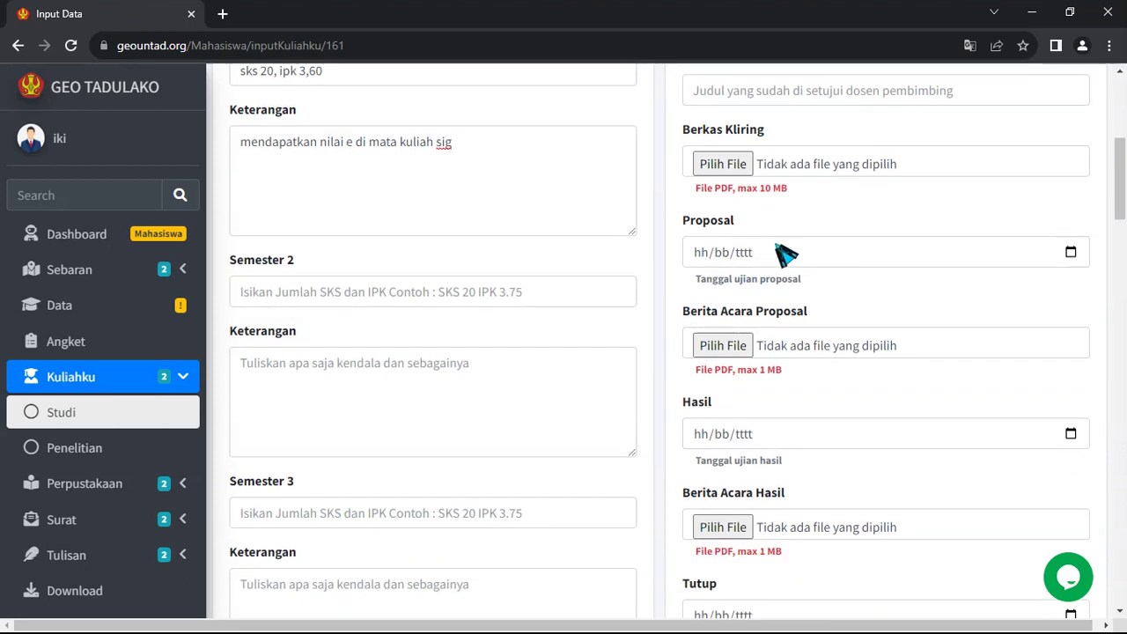
scroll(775, 257, "down", 1)
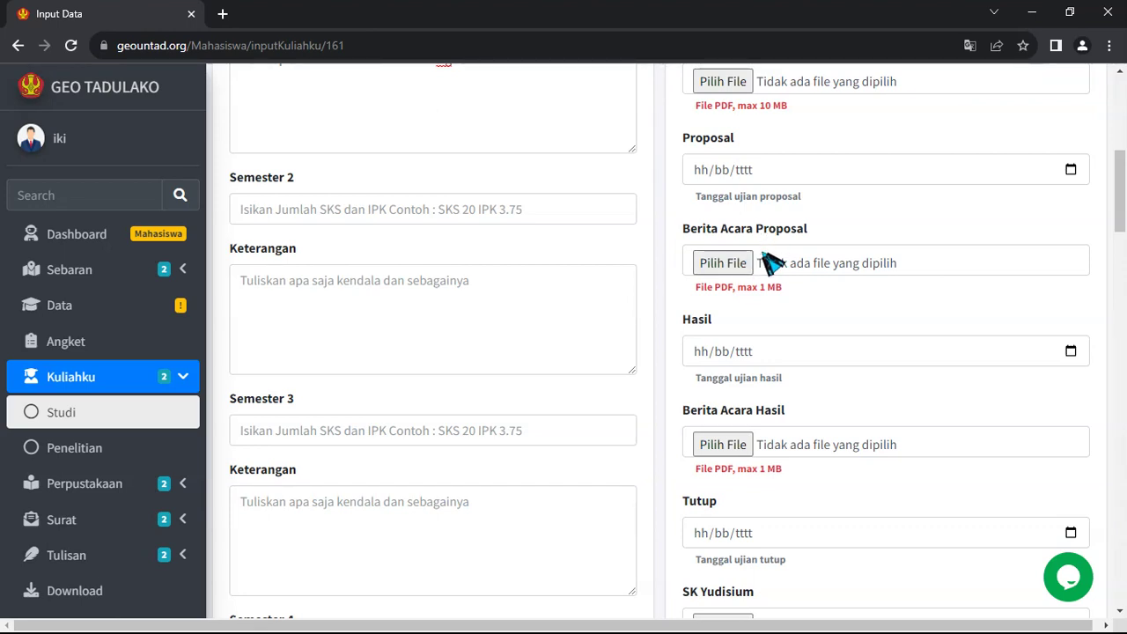
scroll(772, 260, "down", 1)
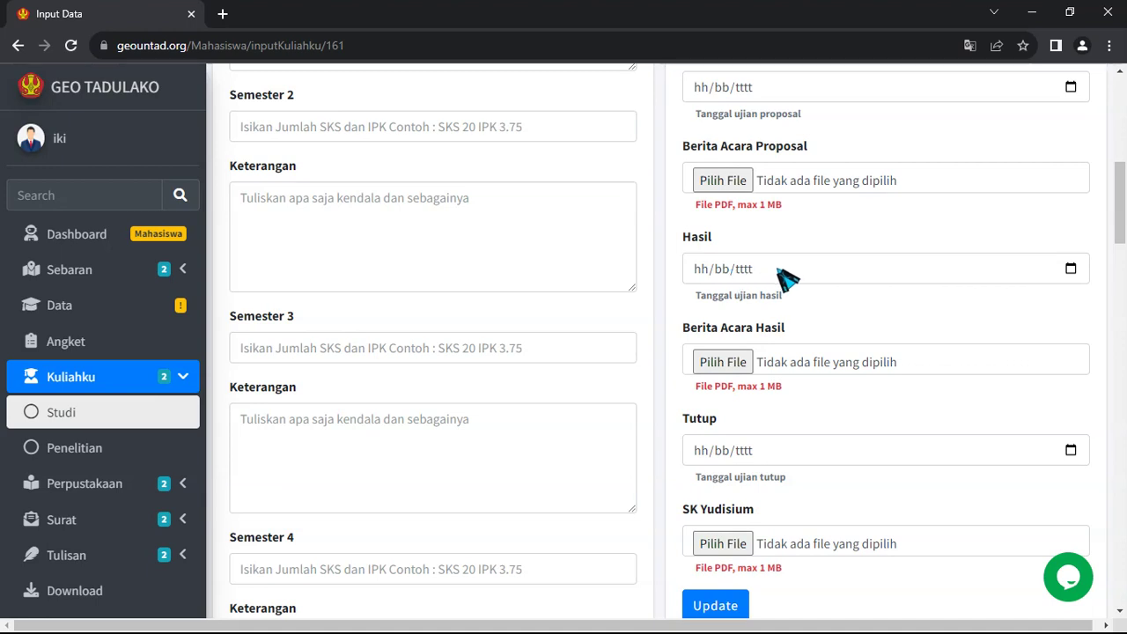
scroll(801, 291, "down", 1)
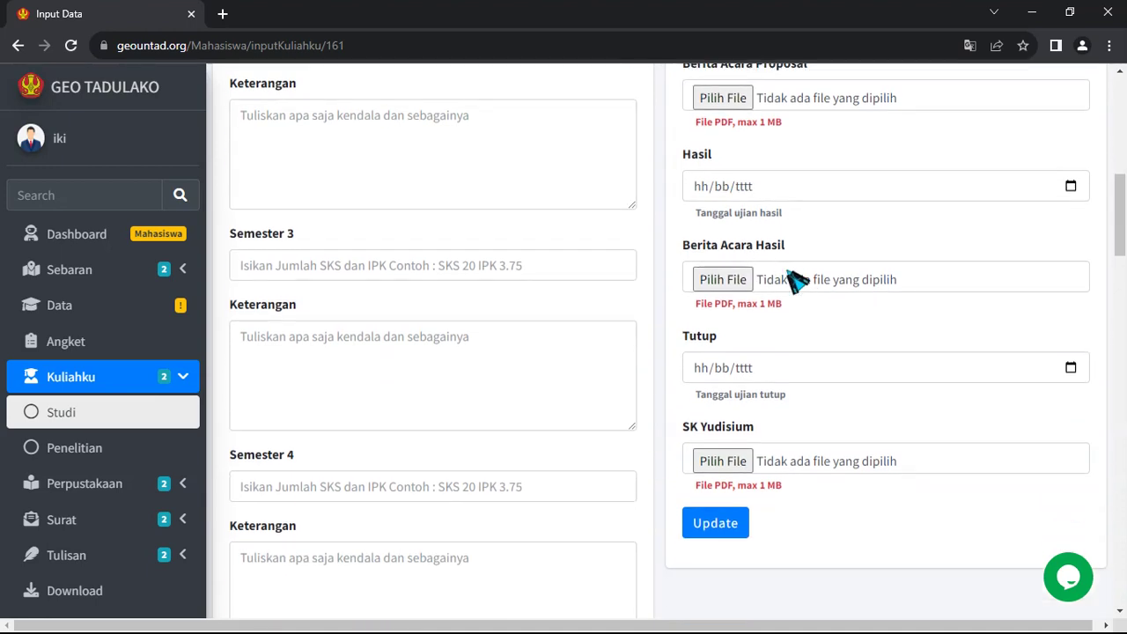
scroll(793, 282, "down", 1)
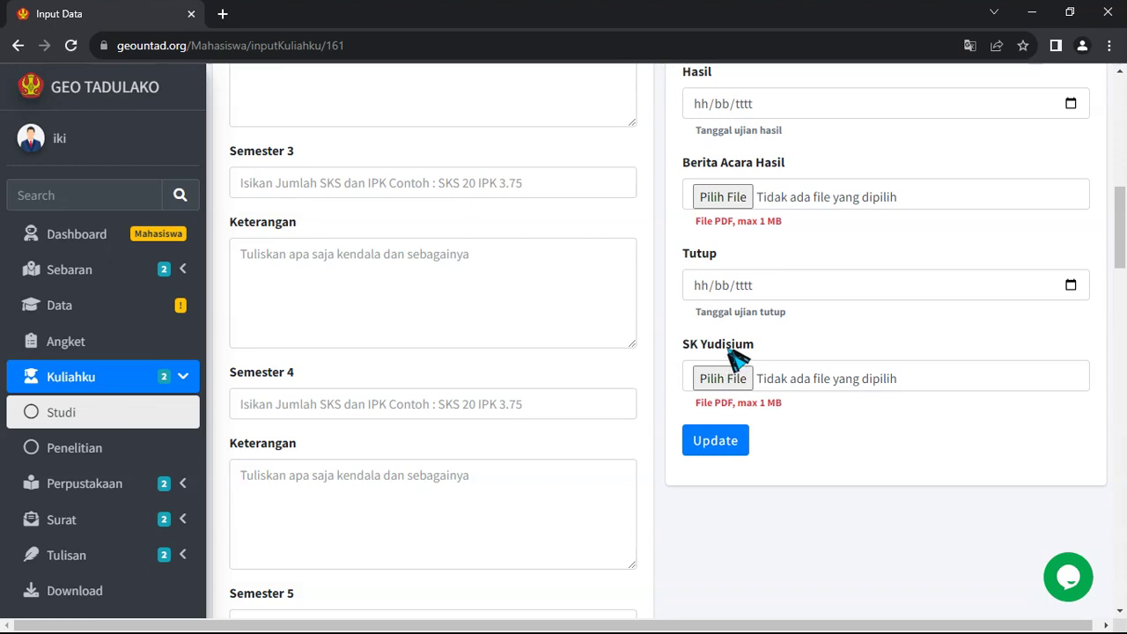
Step: Save the Kuliahku study data and view the Garis Waktu timeline entries
left_click(726, 437)
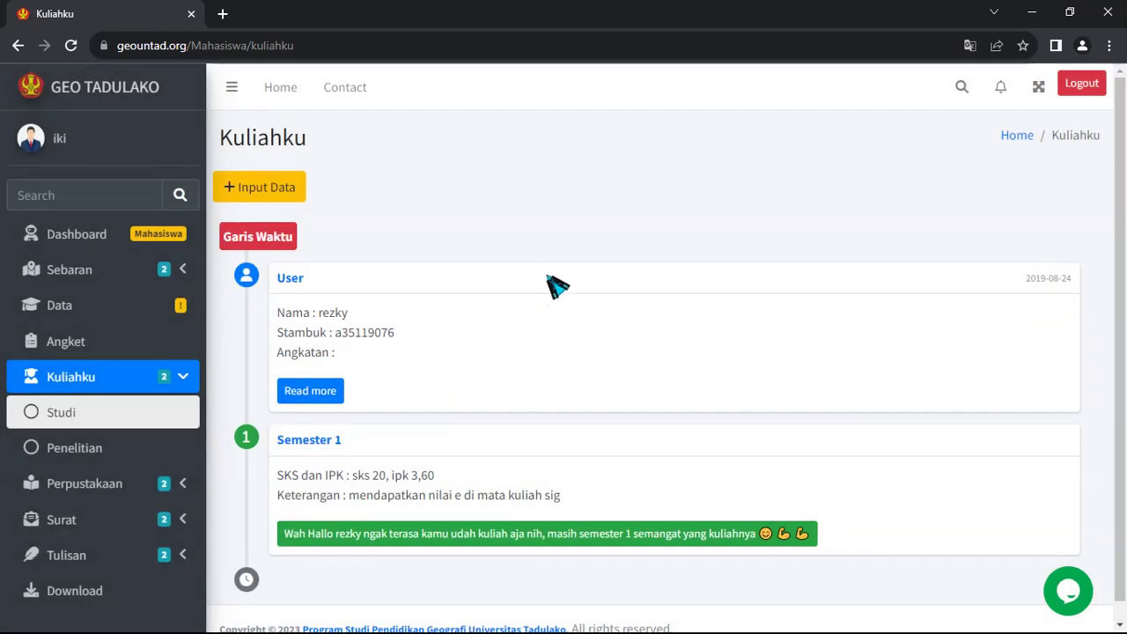
scroll(556, 284, "down", 1)
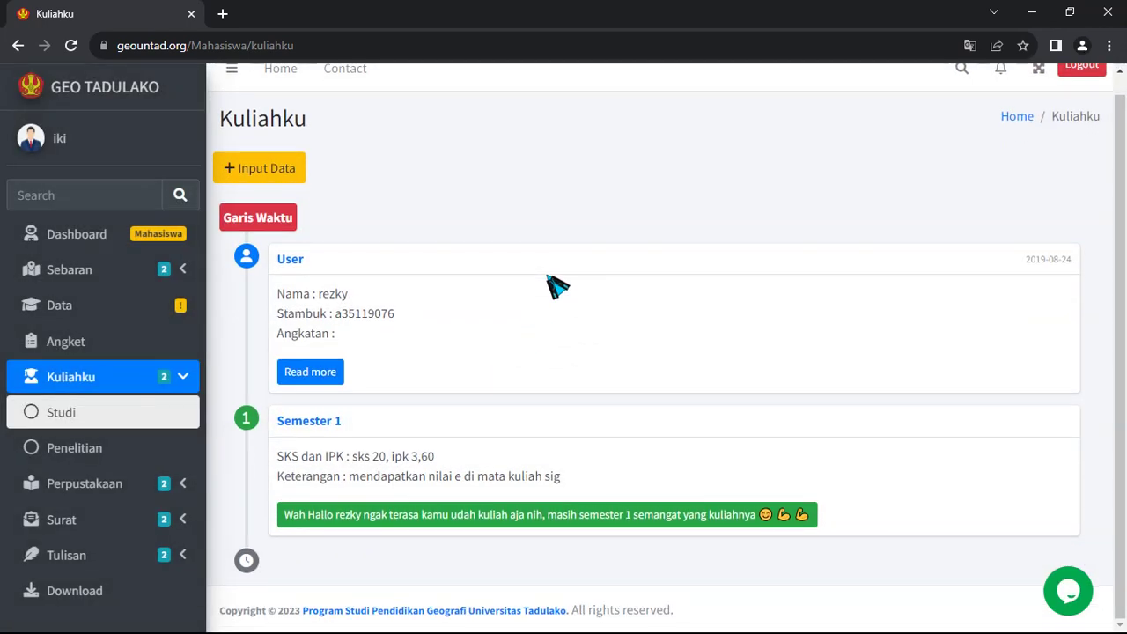